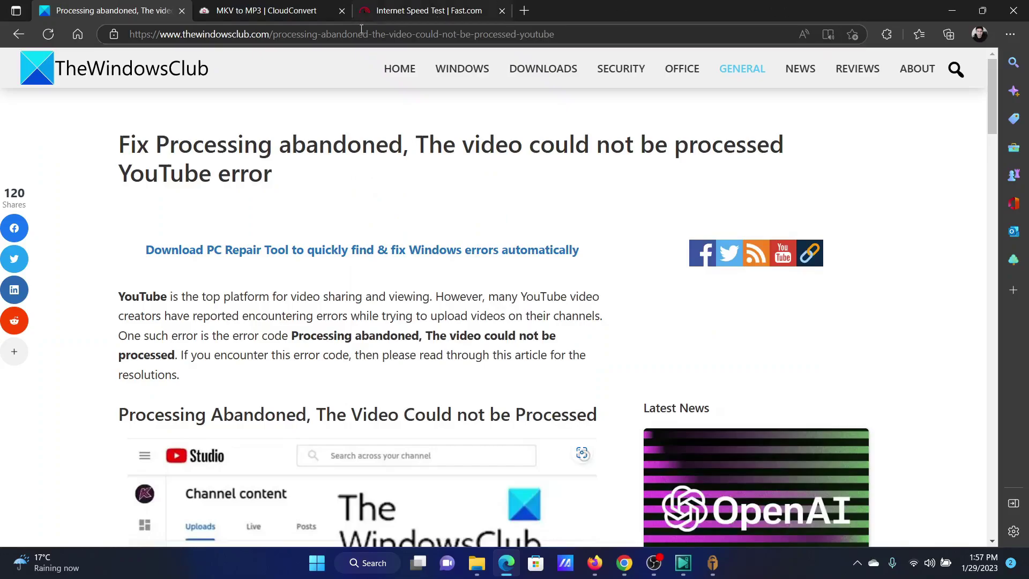
# Step: Highlight the 'Processing abandoned' error name in the title, then scroll down to the solutions list
pyautogui.moveTo(160, 144); pyautogui.dragTo(791, 141)
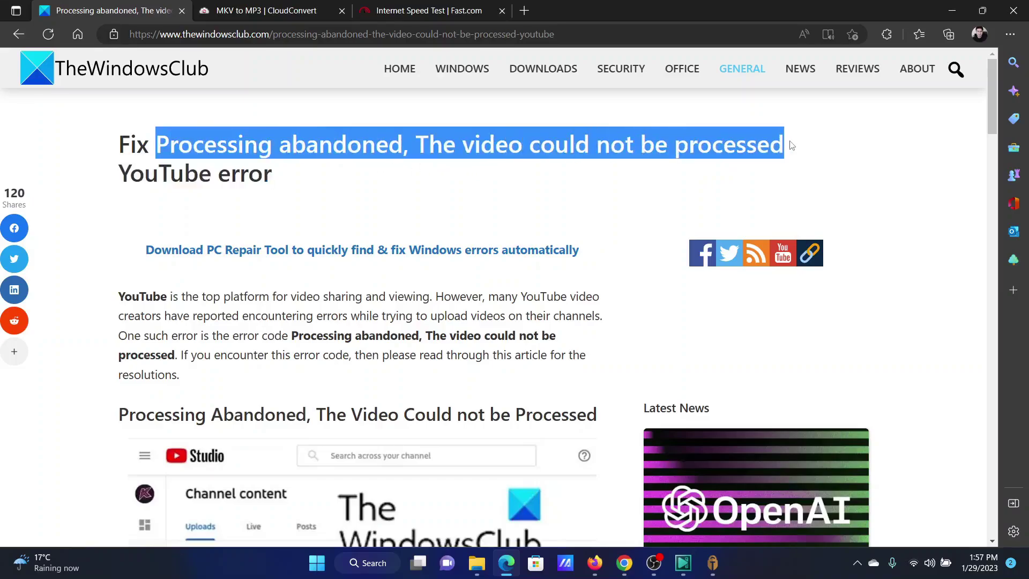
pyautogui.click(624, 198)
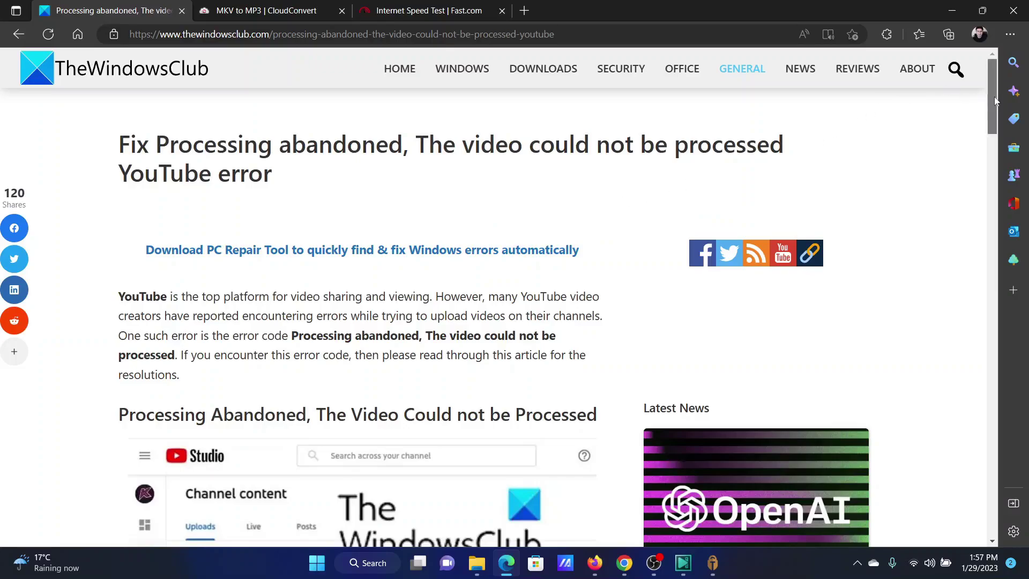
pyautogui.moveTo(992, 99); pyautogui.dragTo(975, 228)
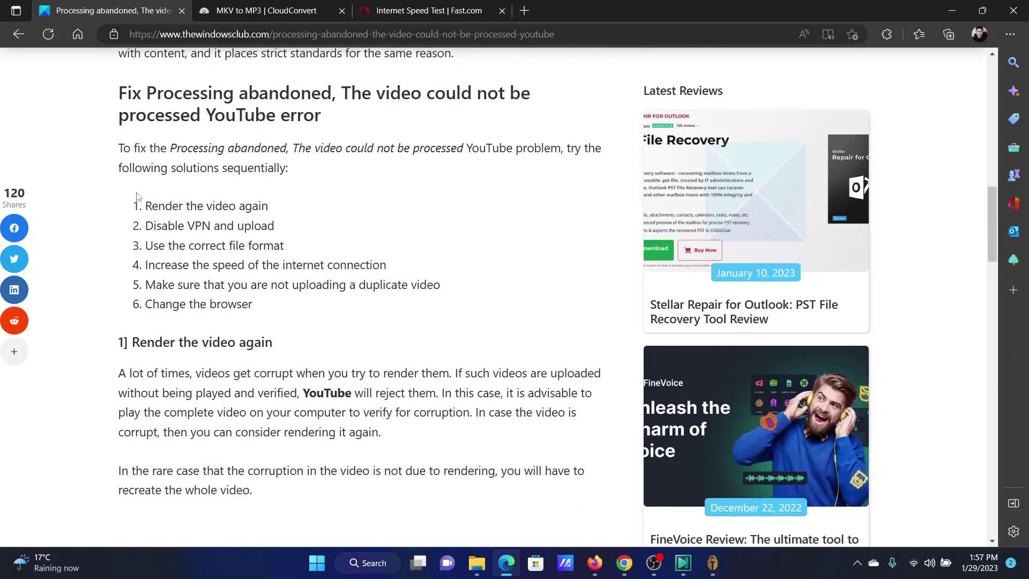
# Step: Highlight the first solution, 'Render the video again', and switch to VSDC Video Editor
pyautogui.moveTo(145, 205); pyautogui.dragTo(280, 207)
pyautogui.click(499, 340)
pyautogui.click(681, 571)
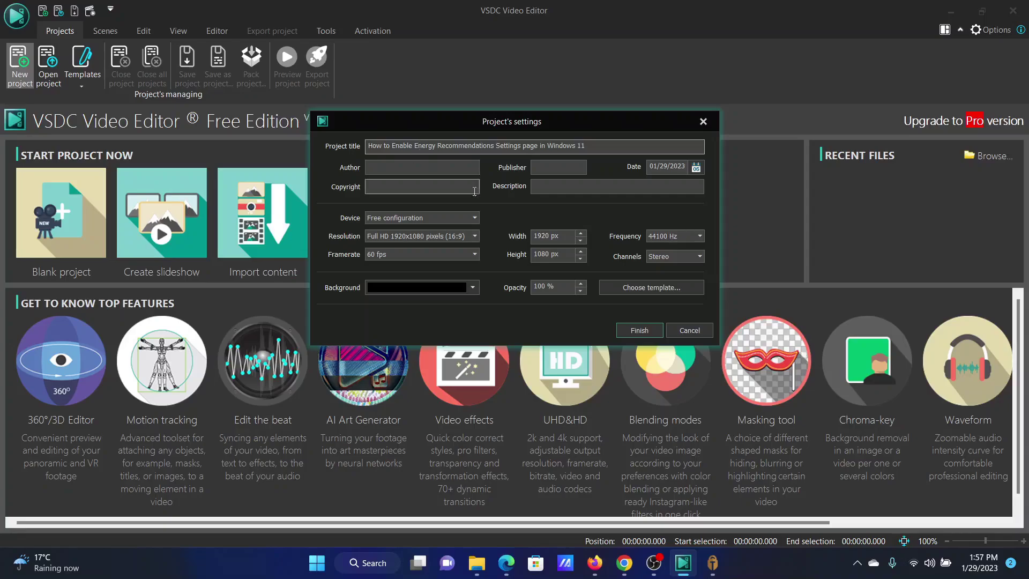
# Step: Finish the project settings and show the export page with H.264/AVC MP4 Ultra Quality output
pyautogui.click(638, 330)
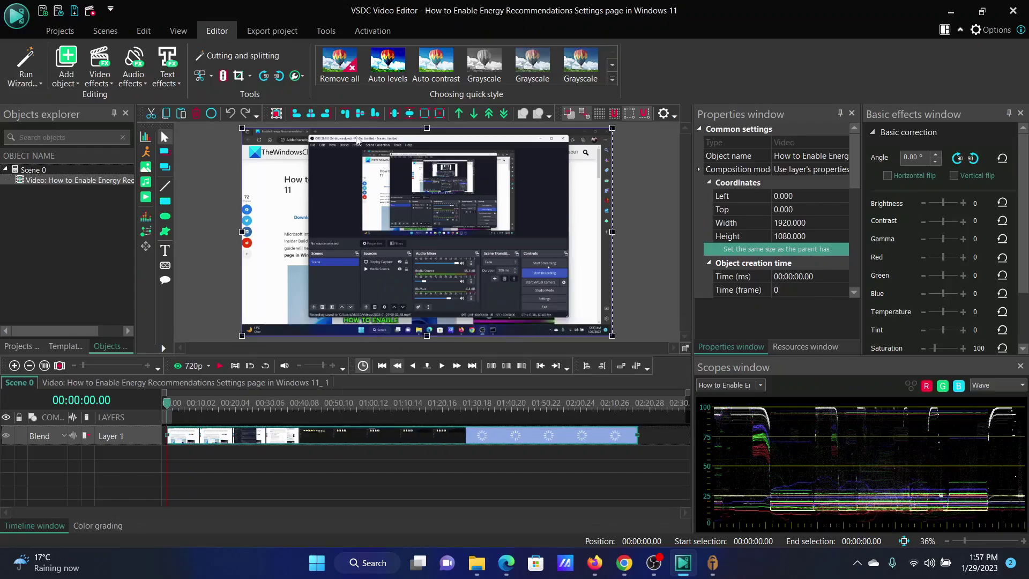
pyautogui.click(272, 30)
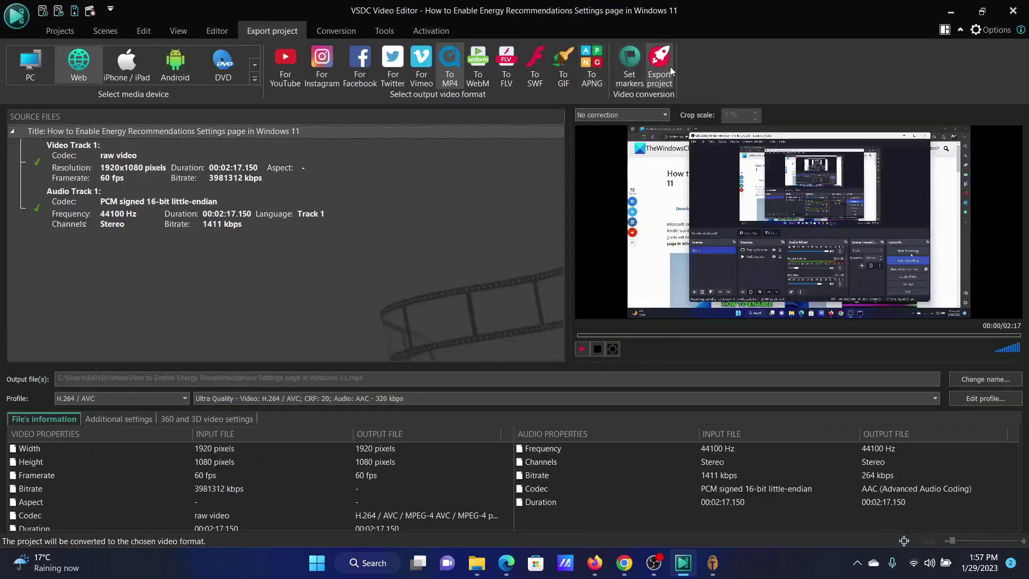
# Step: Back in the article, highlight the second solution, 'Disable VPN and upload'
pyautogui.click(506, 563)
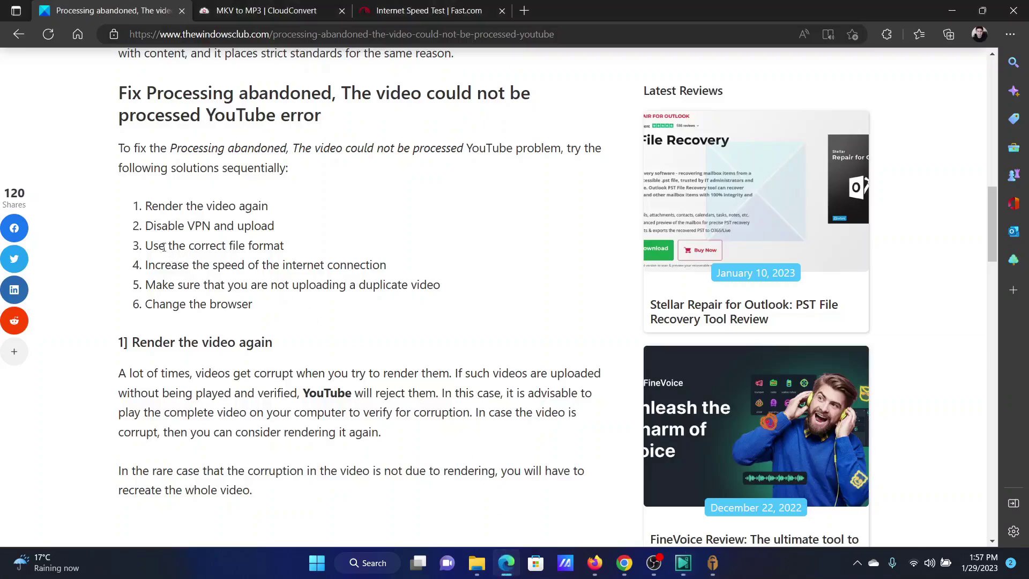
pyautogui.moveTo(149, 225); pyautogui.dragTo(278, 226)
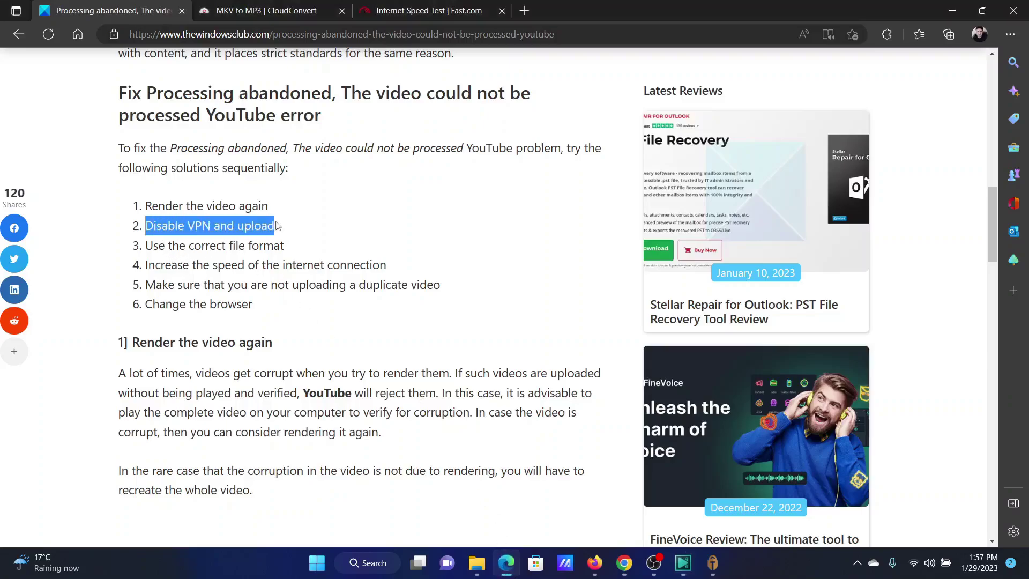
pyautogui.click(369, 255)
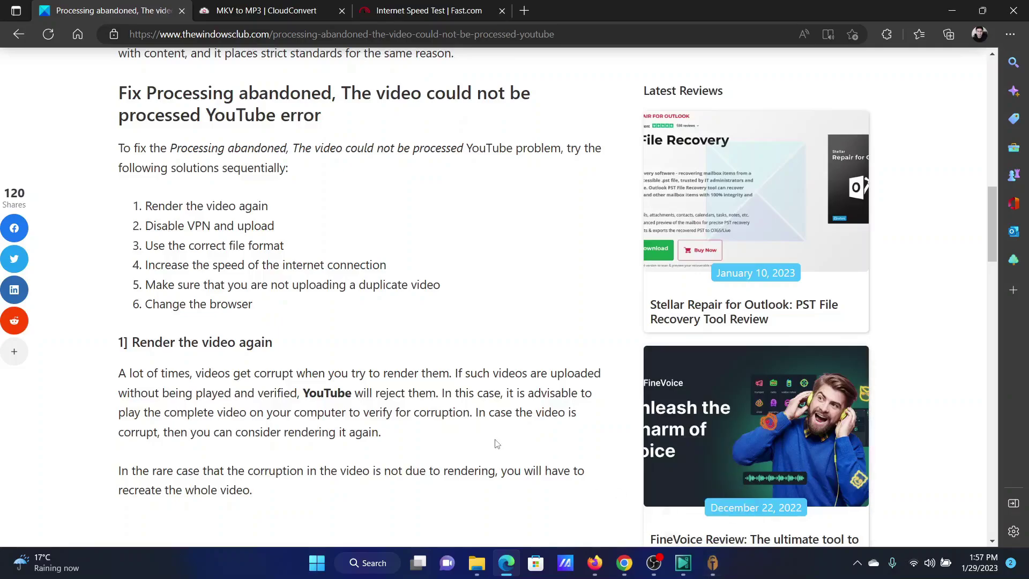
# Step: Switch Tuxler VPN off so it shows Unprotected, close its window, and return to Edge
pyautogui.click(711, 561)
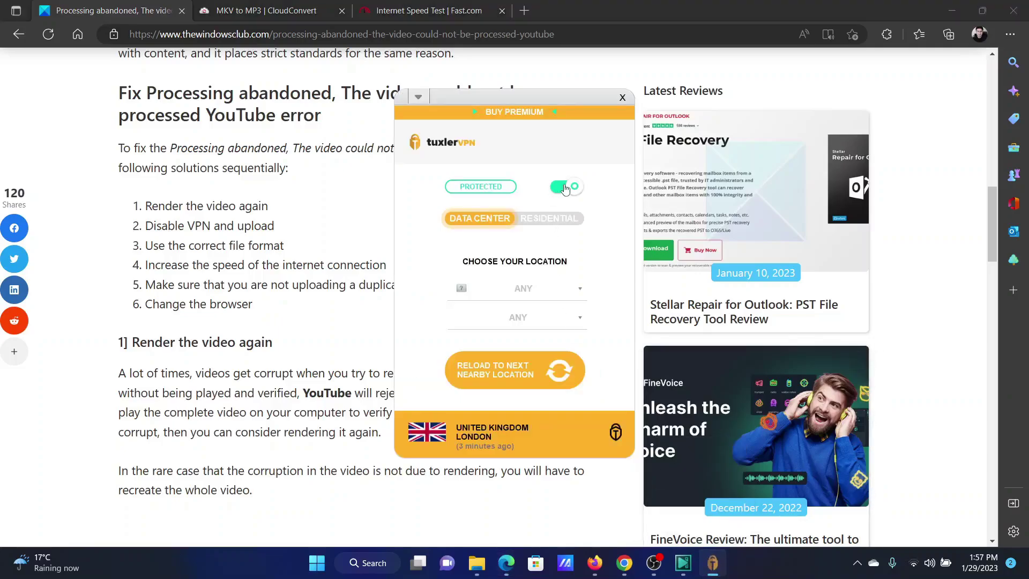
pyautogui.click(565, 188)
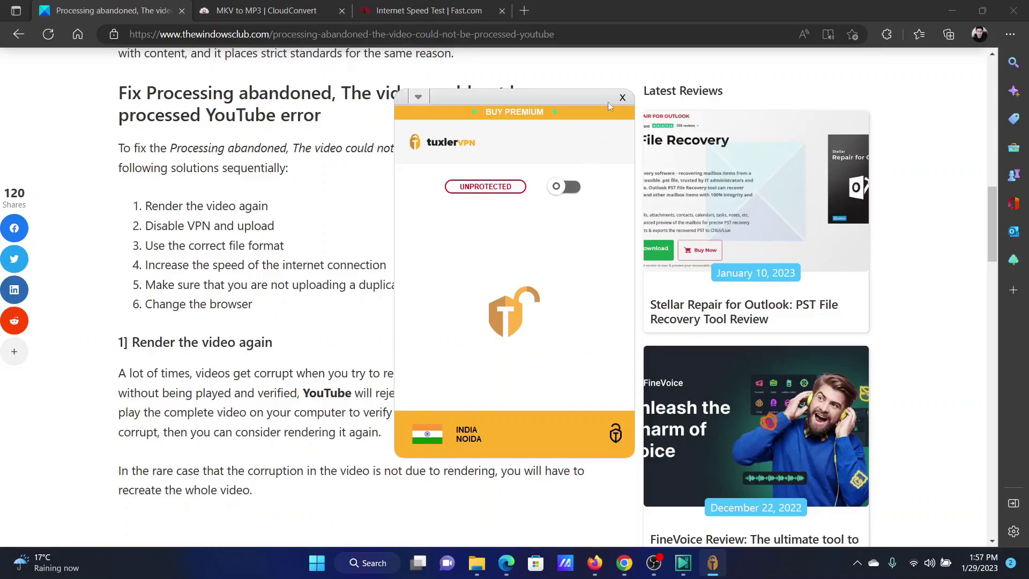
pyautogui.click(622, 97)
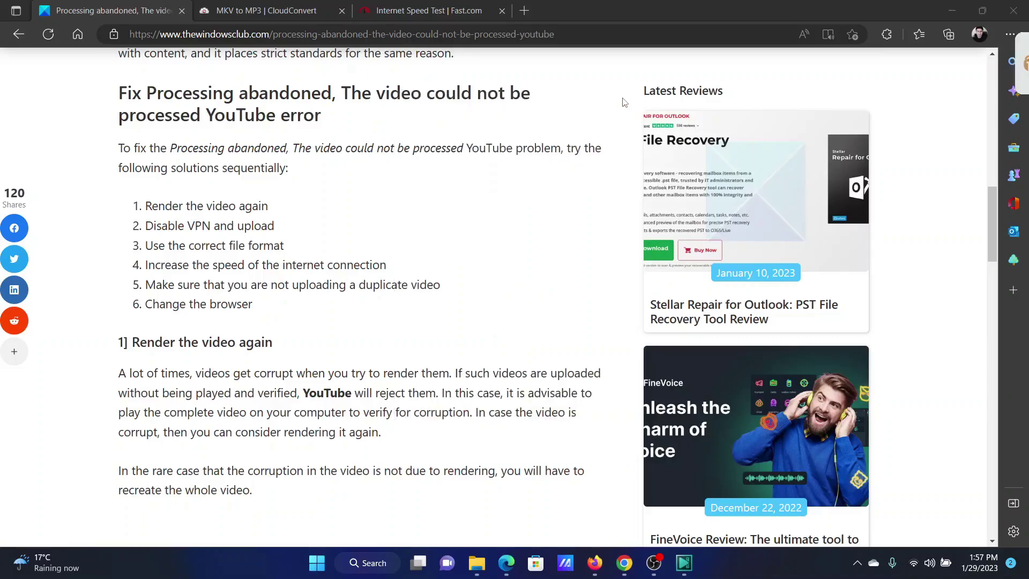
pyautogui.click(532, 183)
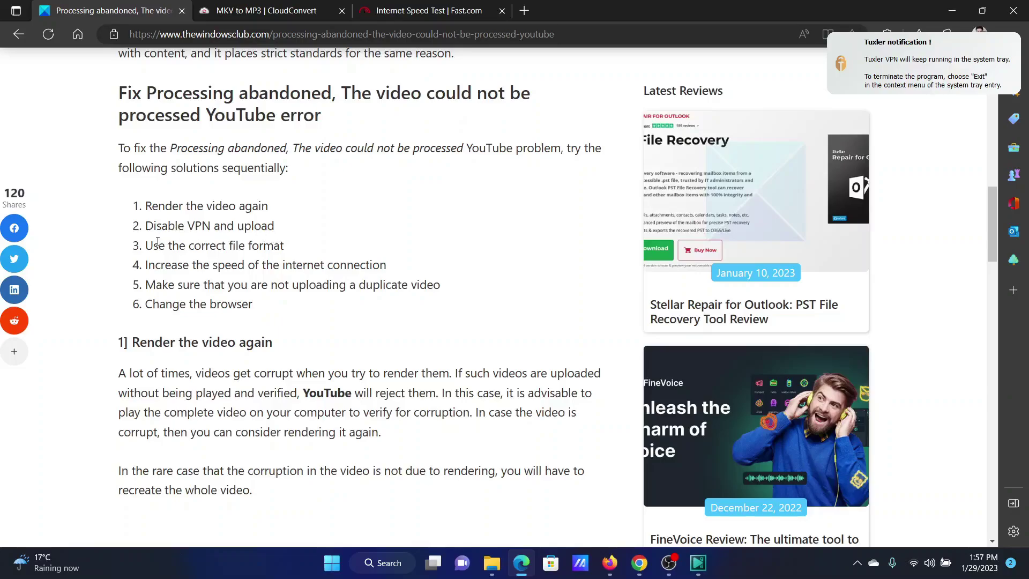
pyautogui.moveTo(156, 245); pyautogui.dragTo(285, 247)
pyautogui.click(323, 295)
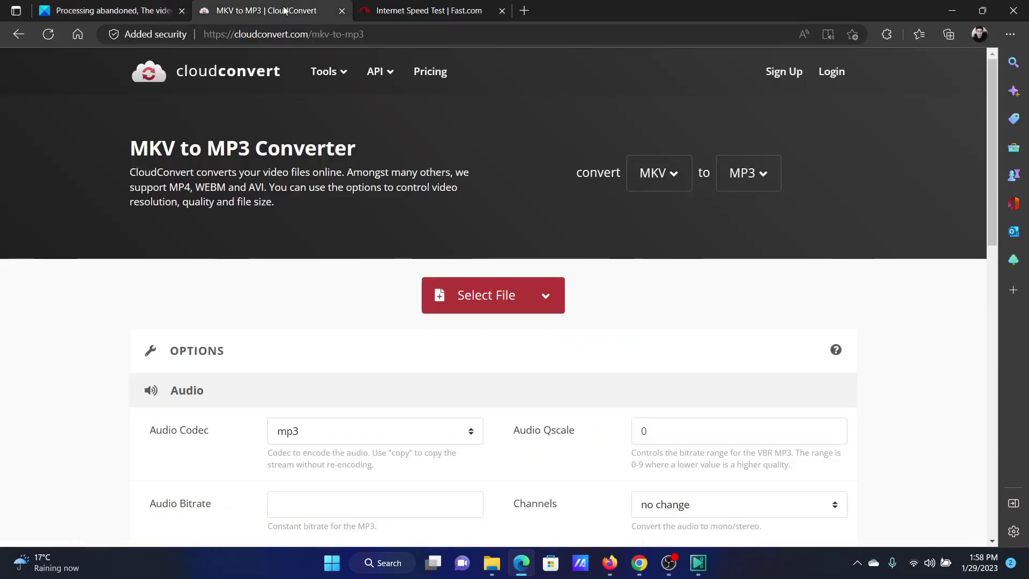
pyautogui.click(287, 9)
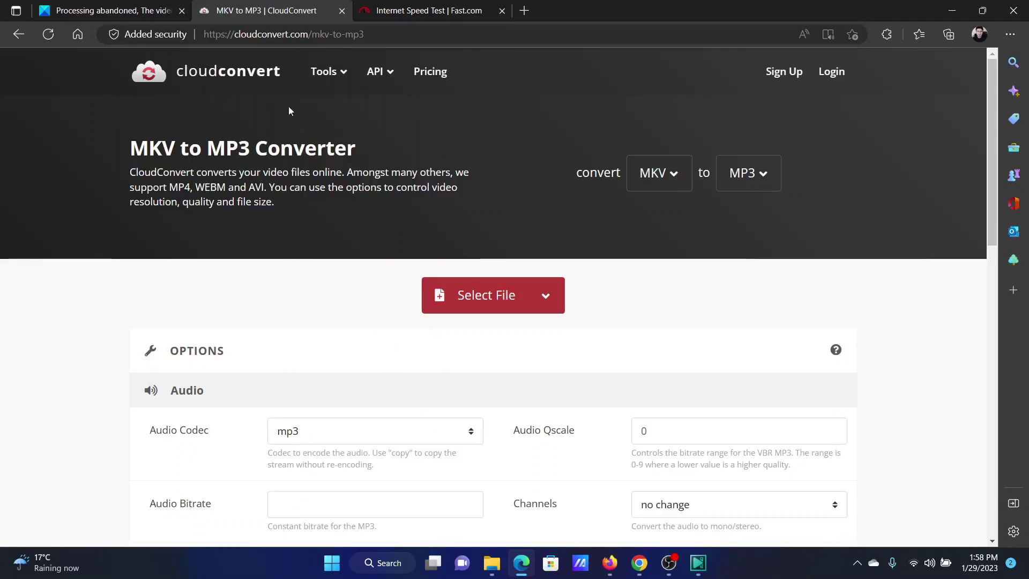
pyautogui.click(144, 7)
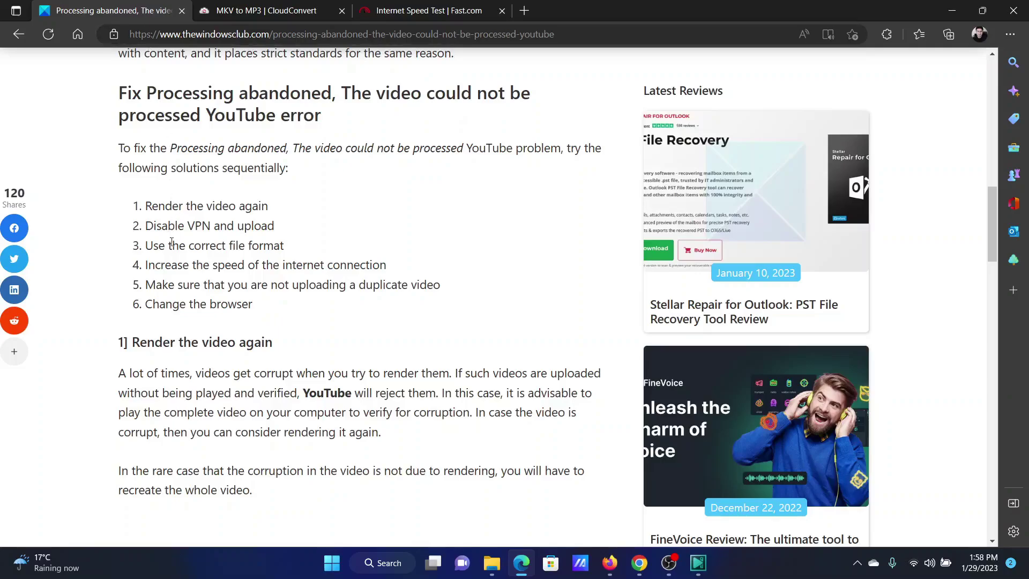
# Step: Highlight the internet-speed fix, rerun the Fast.com test (about 85–91 Mbps), and return to the article
pyautogui.moveTo(150, 267); pyautogui.dragTo(382, 269)
pyautogui.click(492, 273)
pyautogui.click(433, 15)
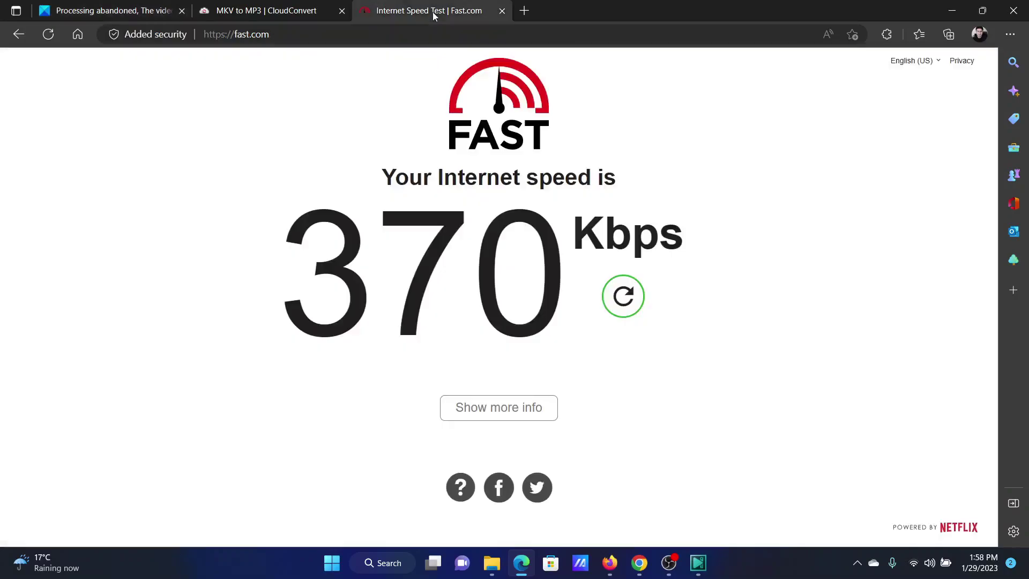
pyautogui.click(435, 34)
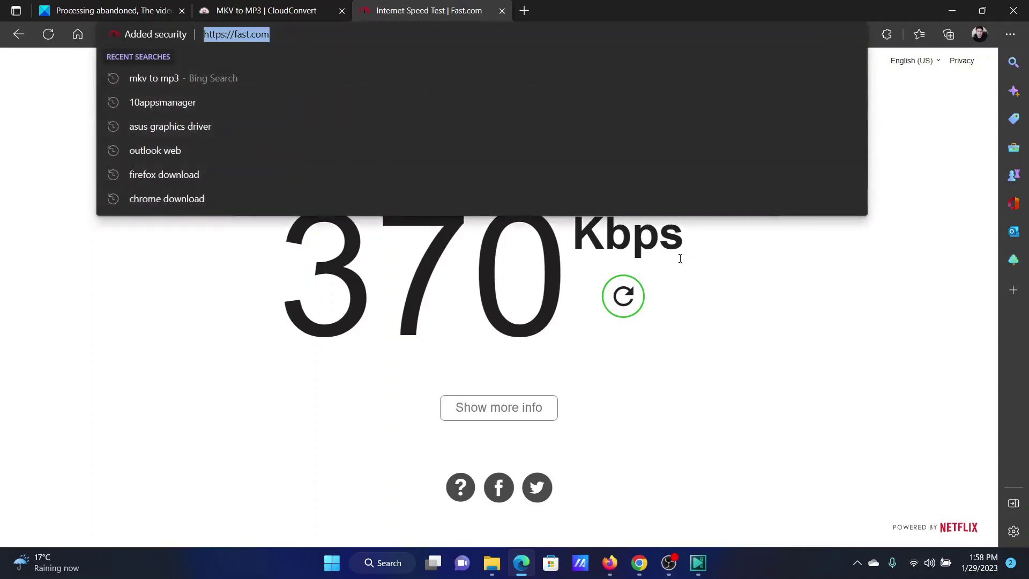
pyautogui.click(622, 296)
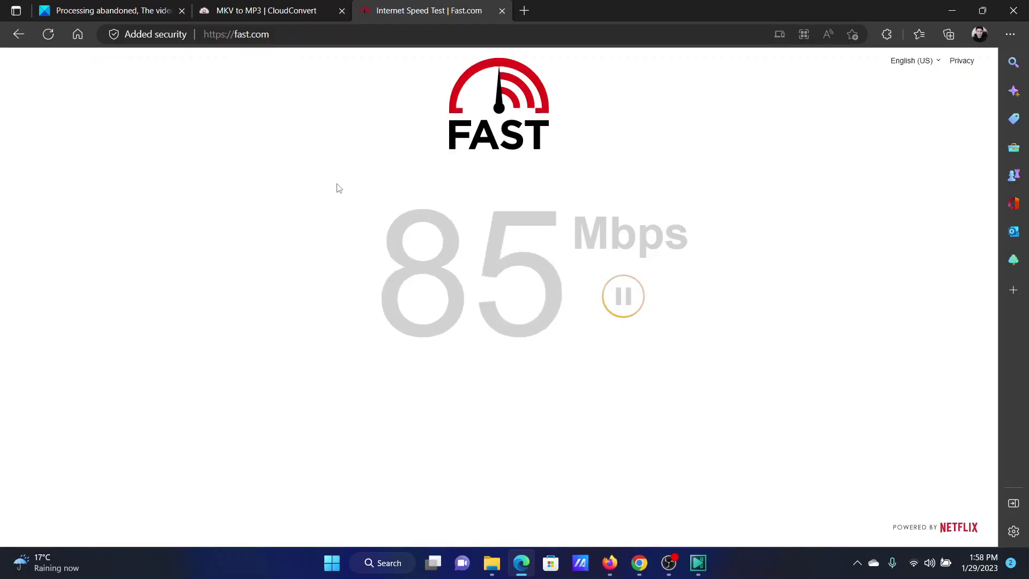
pyautogui.click(130, 6)
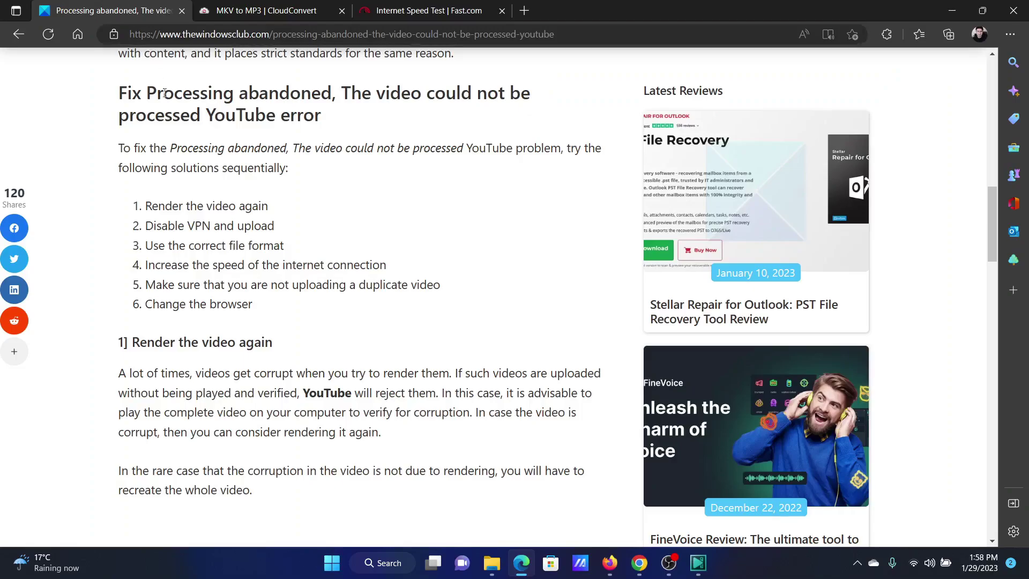
# Step: Highlight the duplicate-video fix and search TheWindowsClub's YouTube channel in Firefox for 'virus &'
pyautogui.moveTo(160, 286); pyautogui.dragTo(440, 289)
pyautogui.click(484, 350)
pyautogui.click(609, 563)
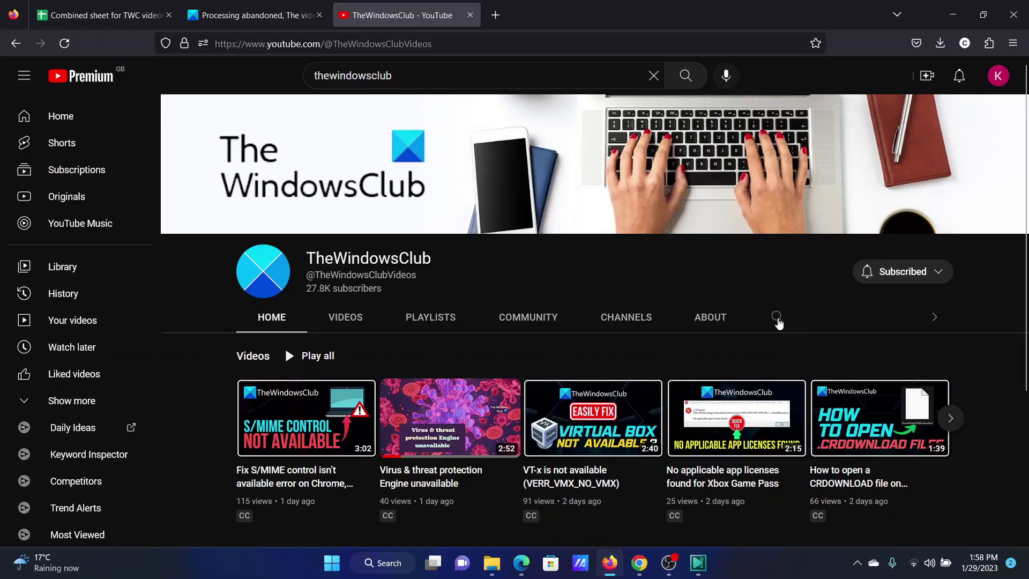
pyautogui.click(777, 317)
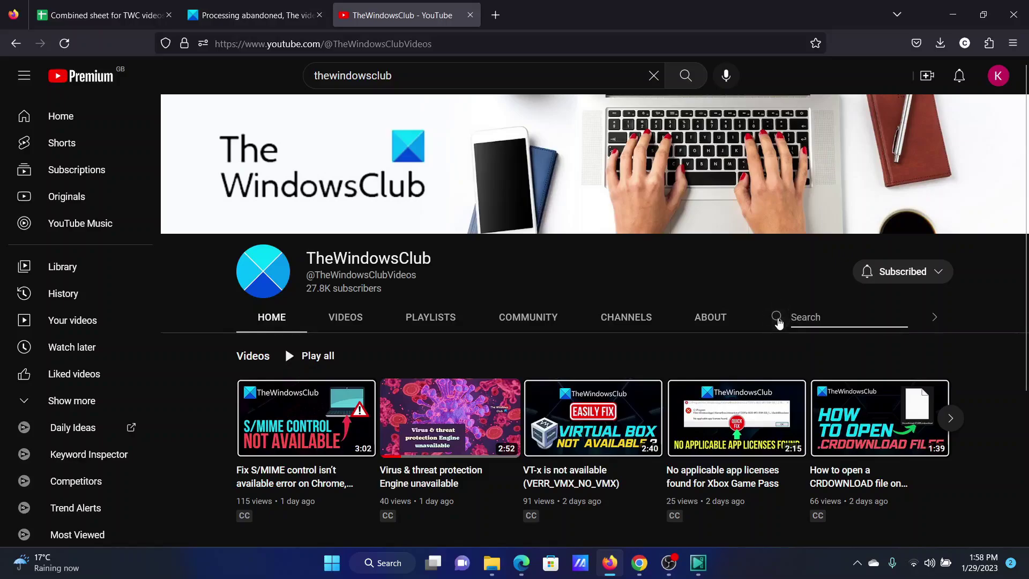
pyautogui.write('virus &')
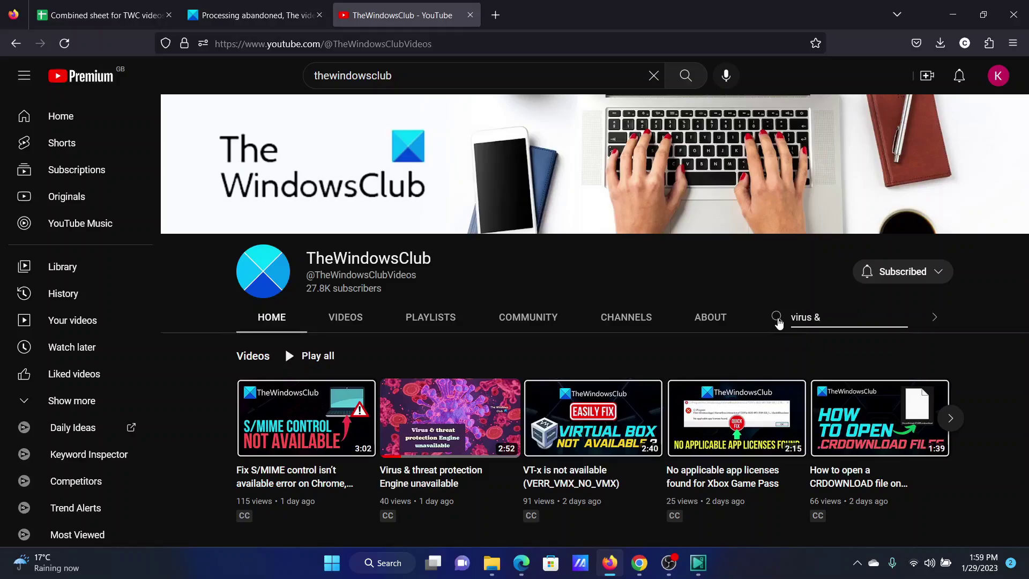
pyautogui.press('Return')
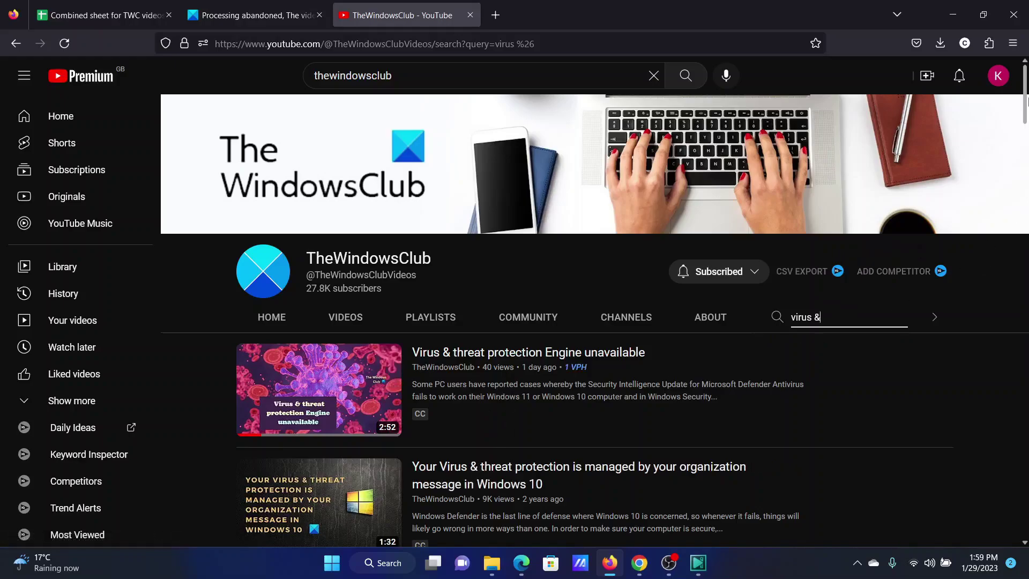
pyautogui.scroll(-4, 1027, 197)
pyautogui.scroll(4, 1026, 104)
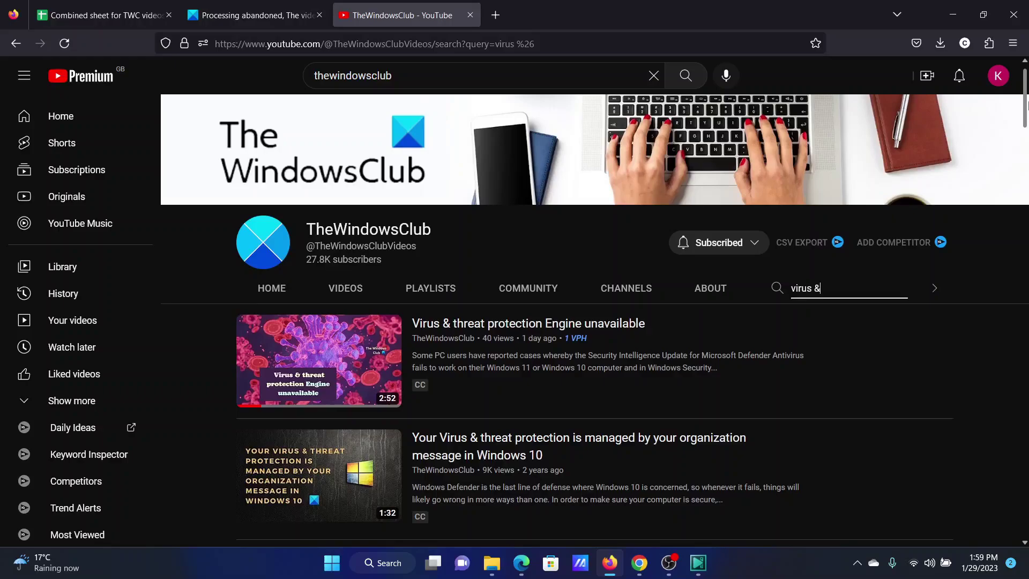
pyautogui.click(521, 563)
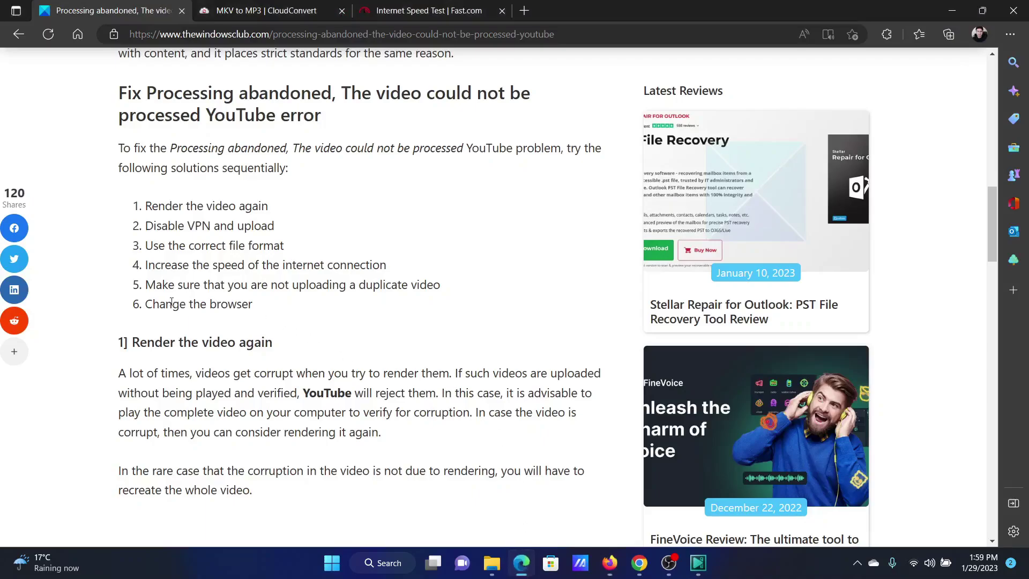
# Step: Highlight the 'Change the browser' fix and copy the YouTube search address from Firefox
pyautogui.moveTo(150, 303); pyautogui.dragTo(221, 304)
pyautogui.click(300, 336)
pyautogui.click(610, 563)
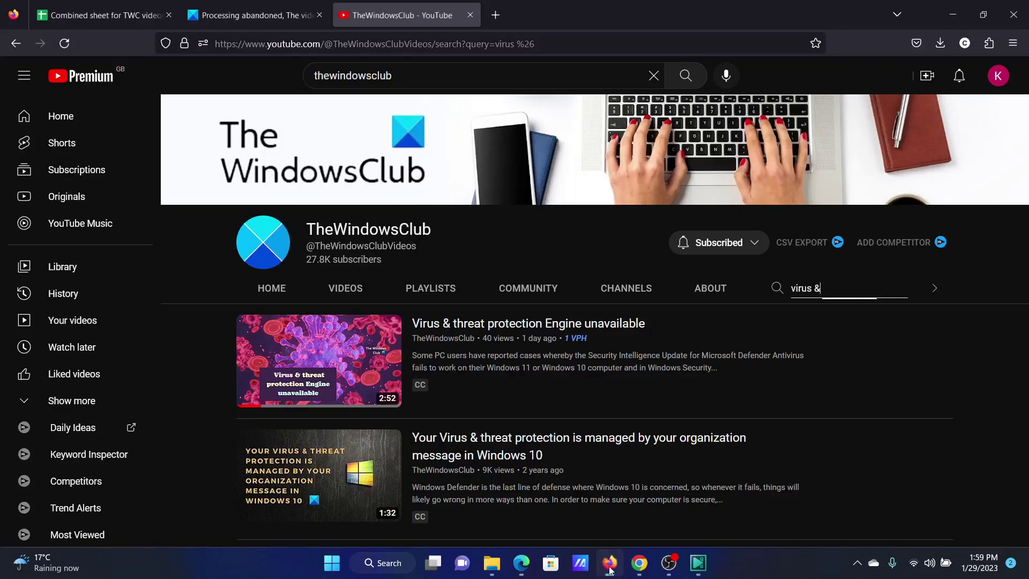
pyautogui.click(436, 39)
pyautogui.rightClick(437, 40)
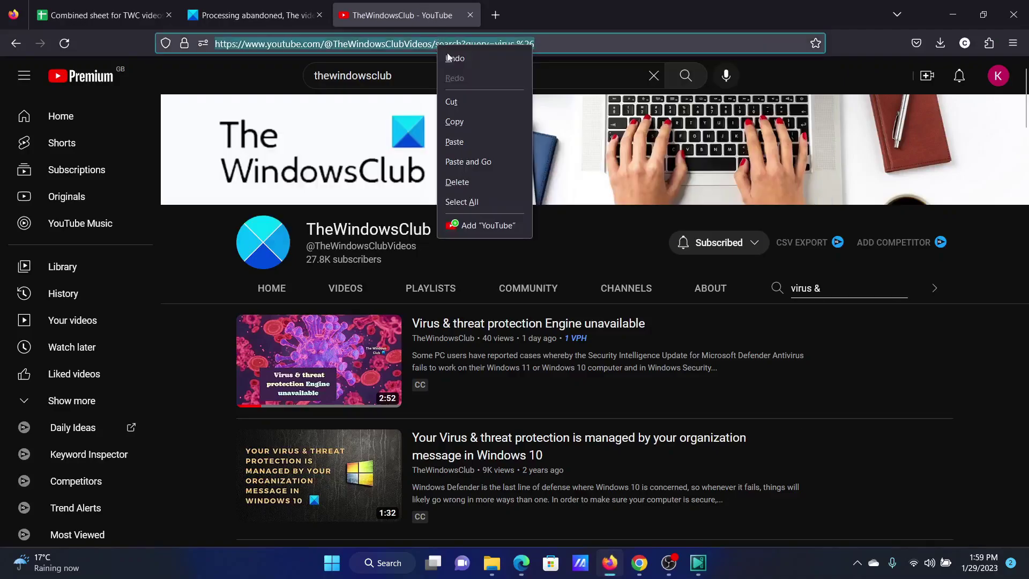
pyautogui.click(473, 119)
# Step: Load the copied 'virus &' channel search in a new Edge tab, then return to the article
pyautogui.click(523, 561)
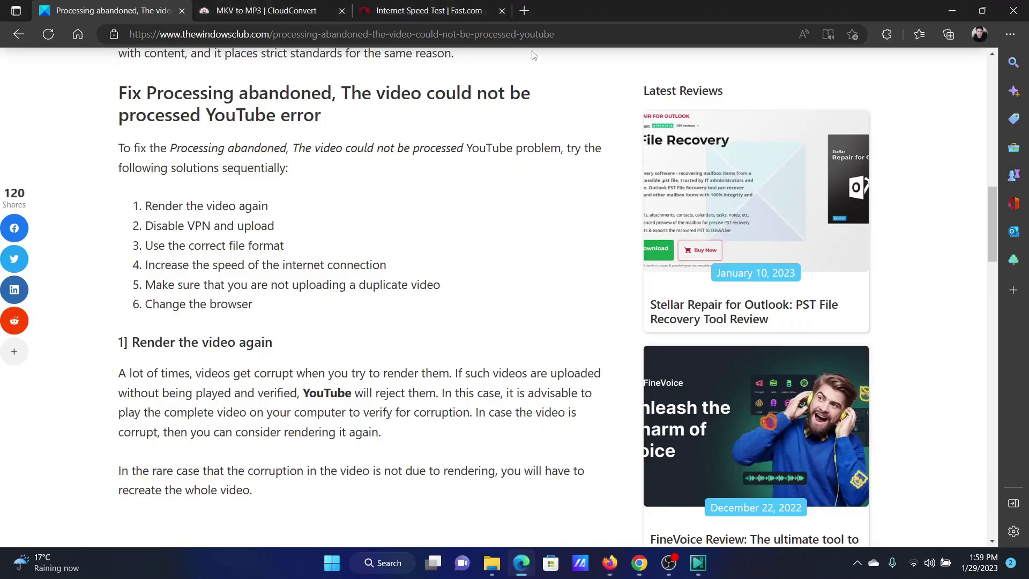
pyautogui.click(524, 10)
pyautogui.rightClick(525, 34)
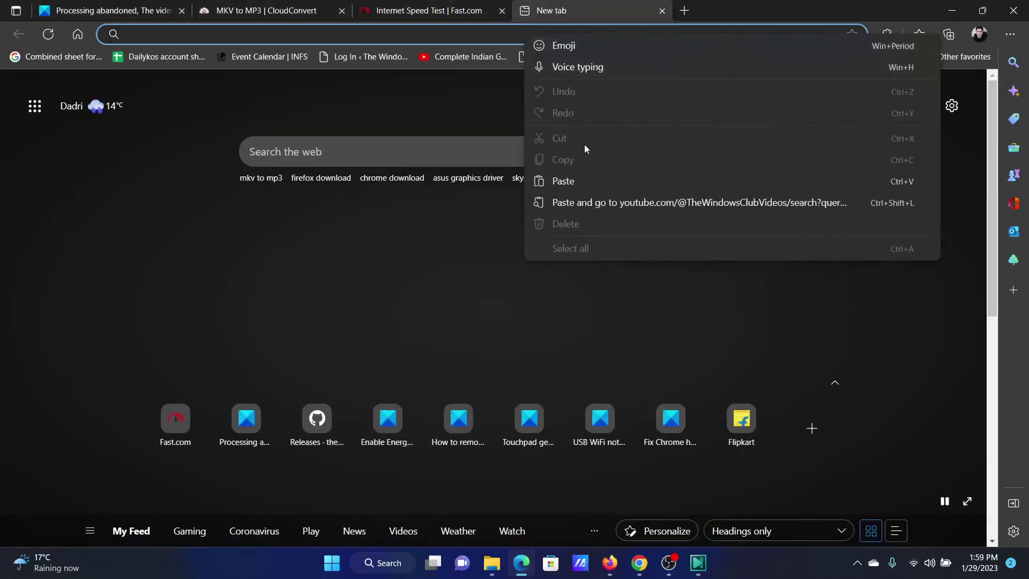
pyautogui.click(596, 203)
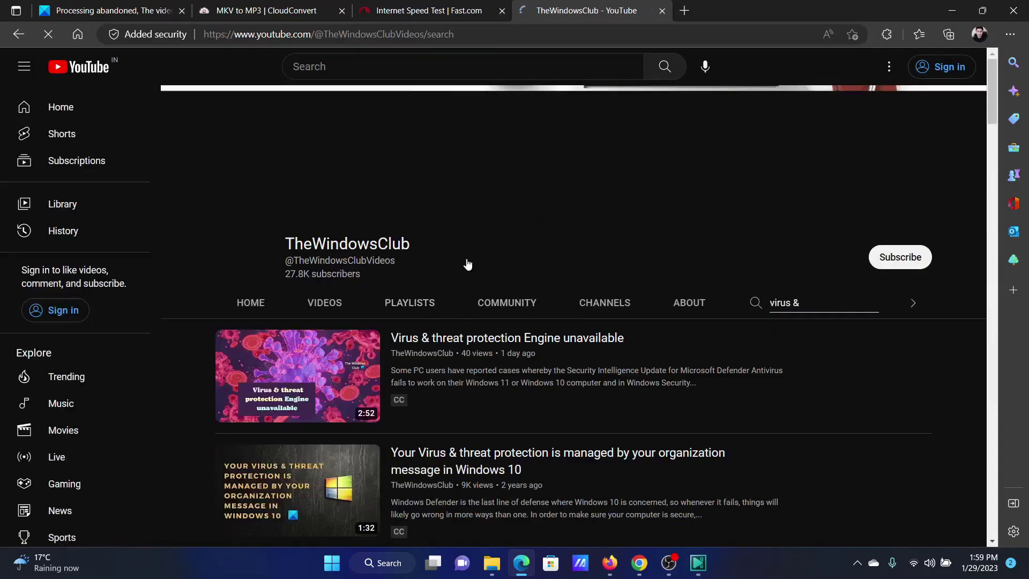
pyautogui.click(142, 6)
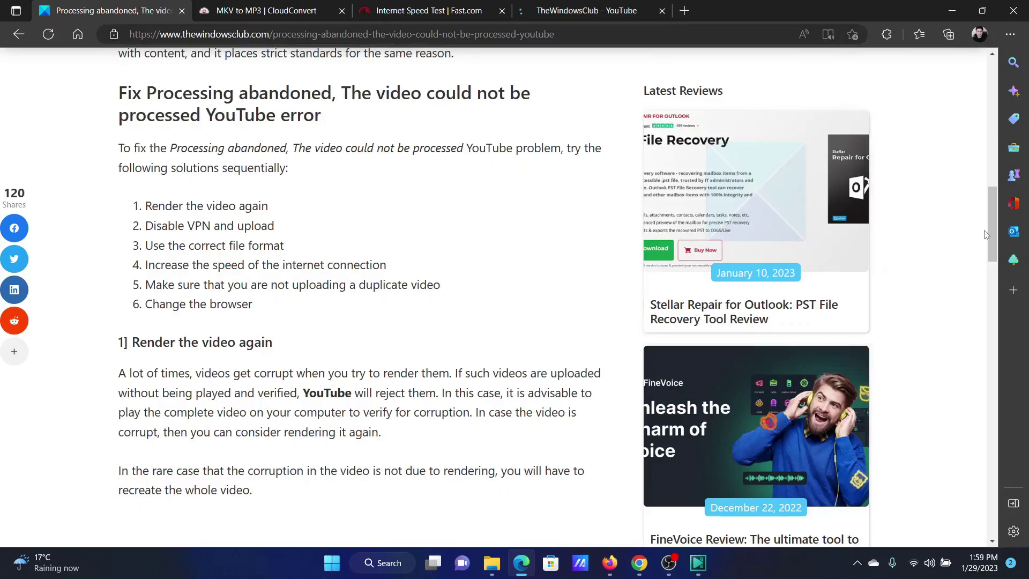
# Step: Scroll the Processing abandoned article back to the top, showing its title and introduction
pyautogui.moveTo(991, 239); pyautogui.dragTo(417, 131)
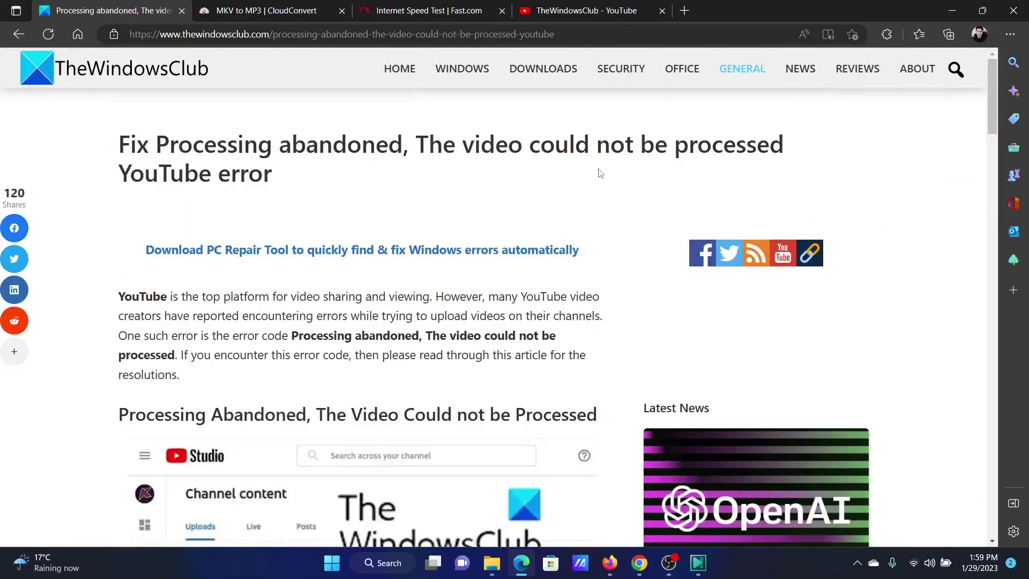